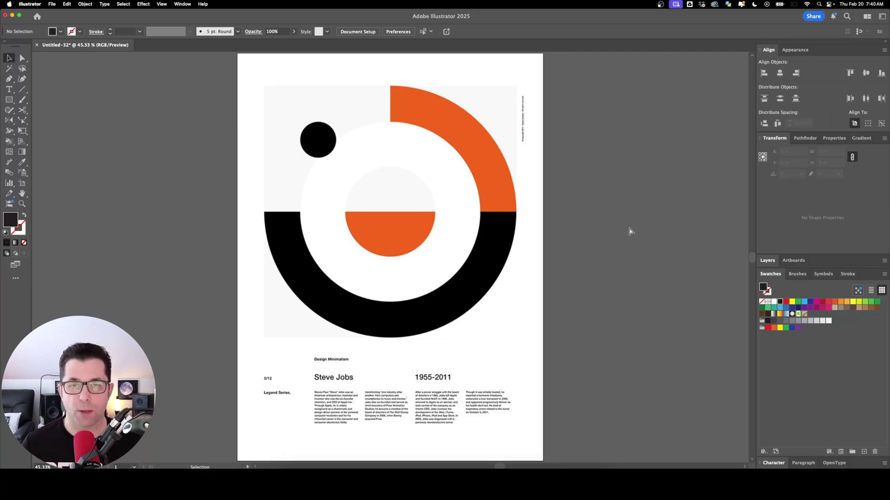
Set the placed poster image to 50% opacity and lock it with Cmd+2.
key("super+a")
left_click(347, 32)
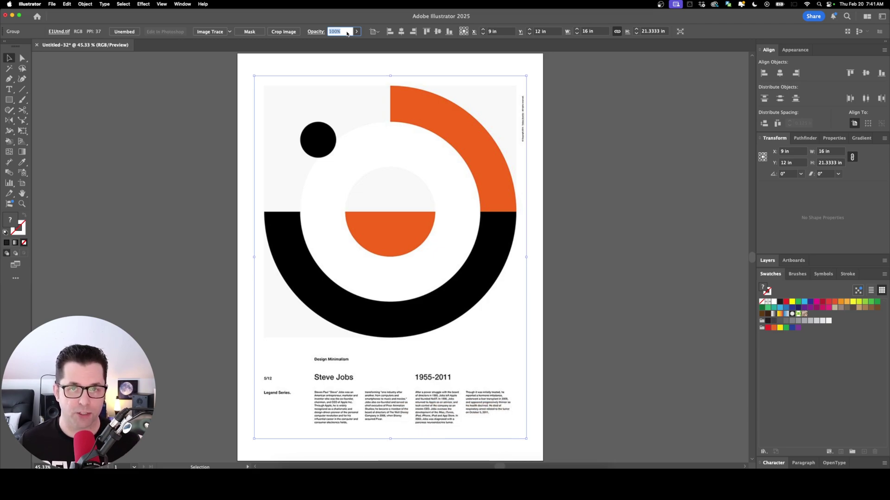
type("50")
key("Return")
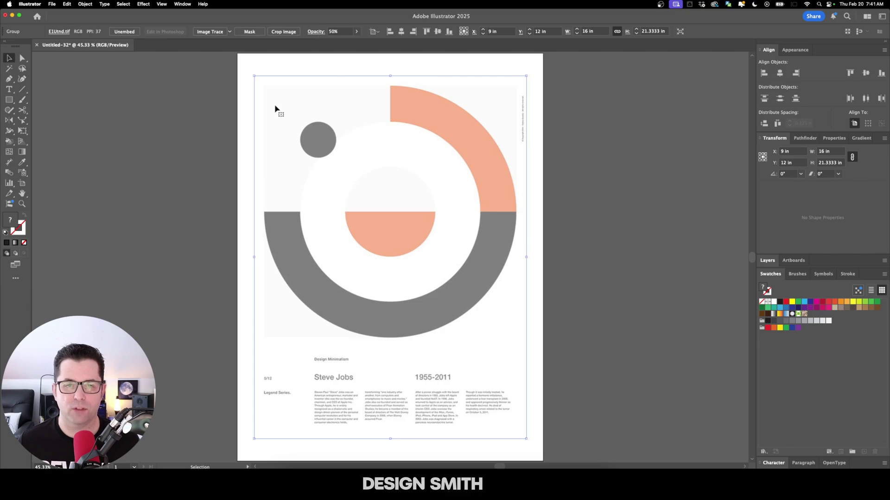
key("super+2")
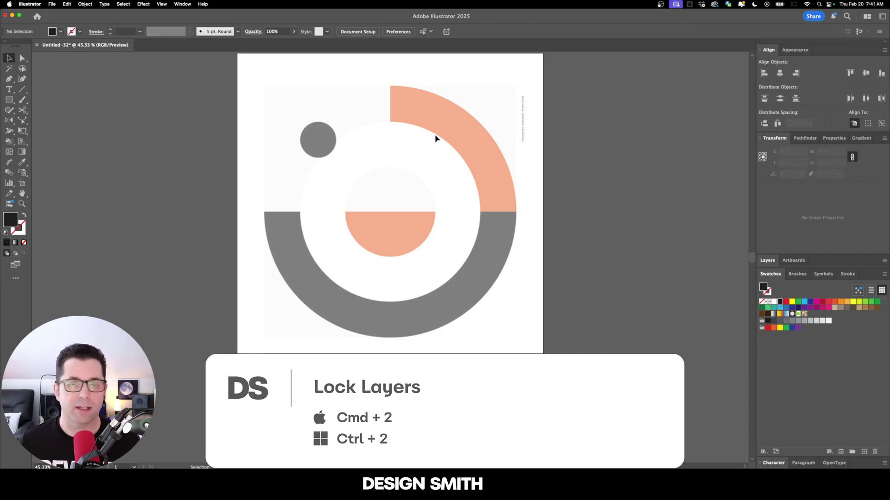
Draw a dark 5.3309 in circle centred on the reference's middle half-circle.
key("l")
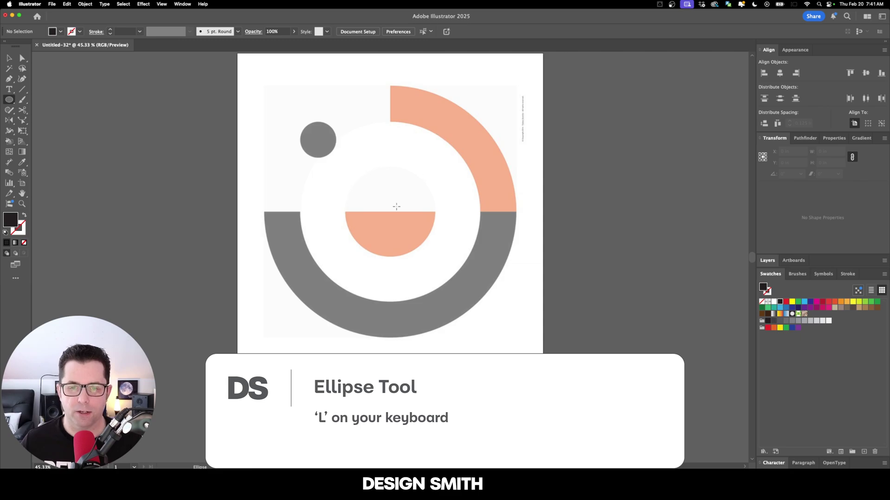
key("v")
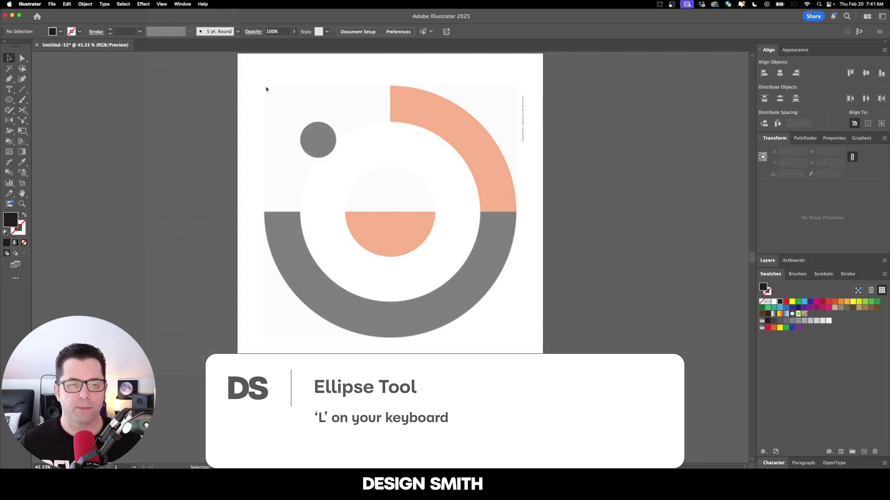
left_click(162, 4)
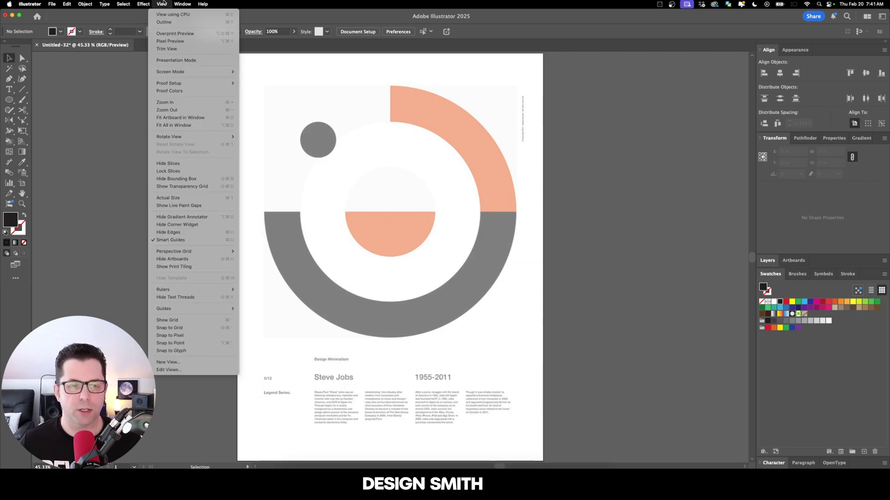
key("Escape")
key("l")
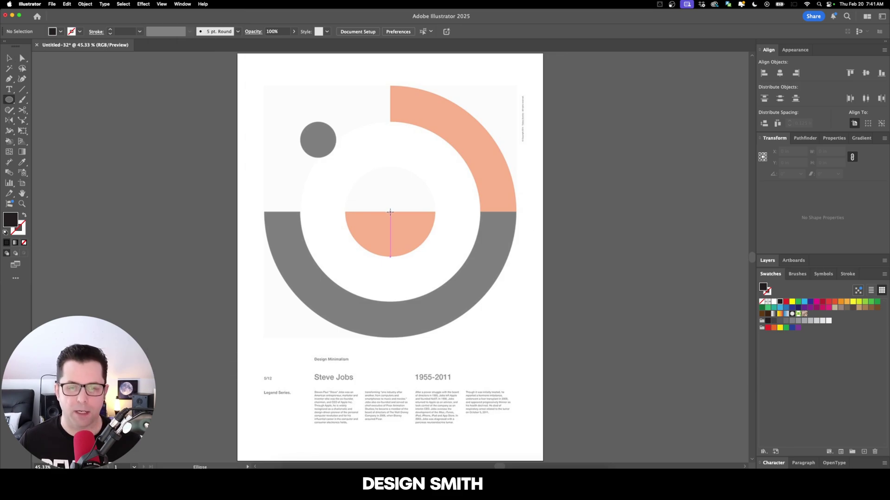
left_click_drag(390, 211, 410, 255)
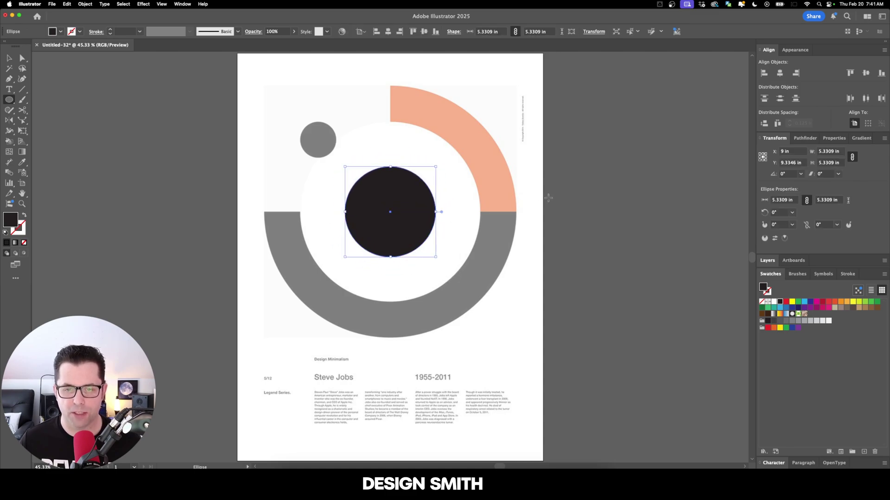
key("v")
key("super+shift+a")
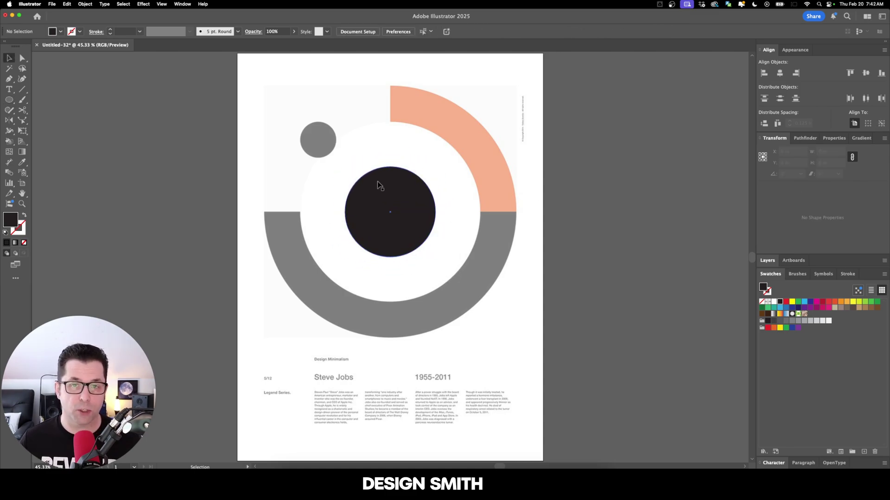
Delete the black circle's top anchor point, leaving only its lower half.
key("a")
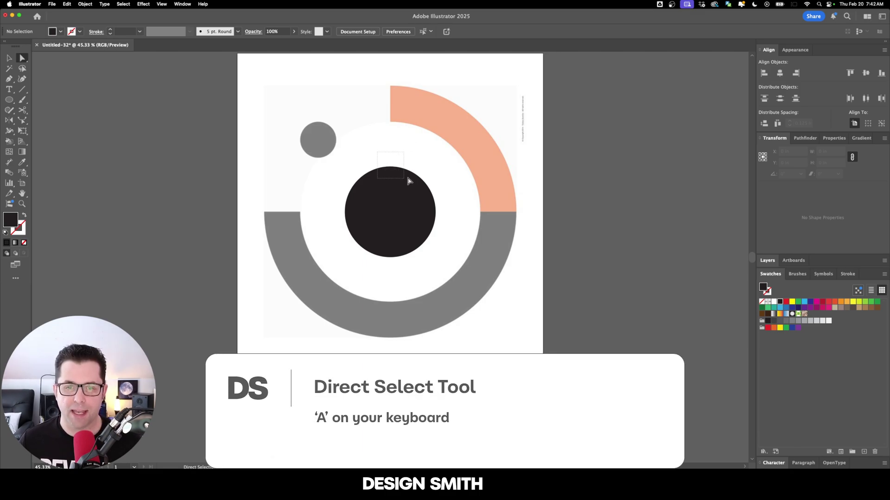
left_click(425, 179)
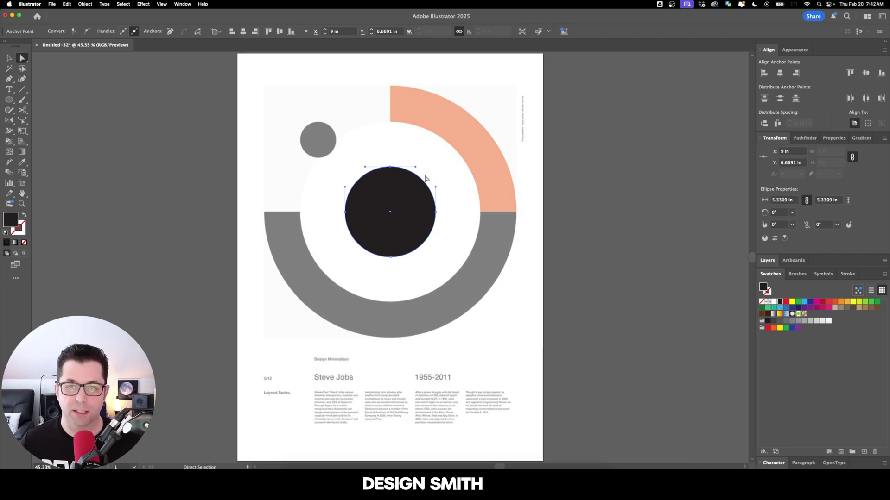
key("Delete")
Trace the ring's inner and outer edges with two concentric black outline circles.
key("l")
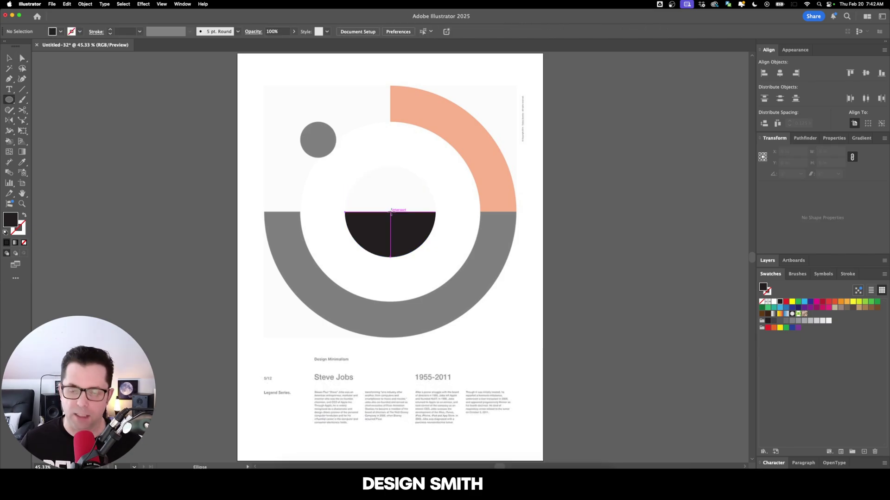
left_click_drag(391, 212, 462, 303)
key("v")
key("shift+x")
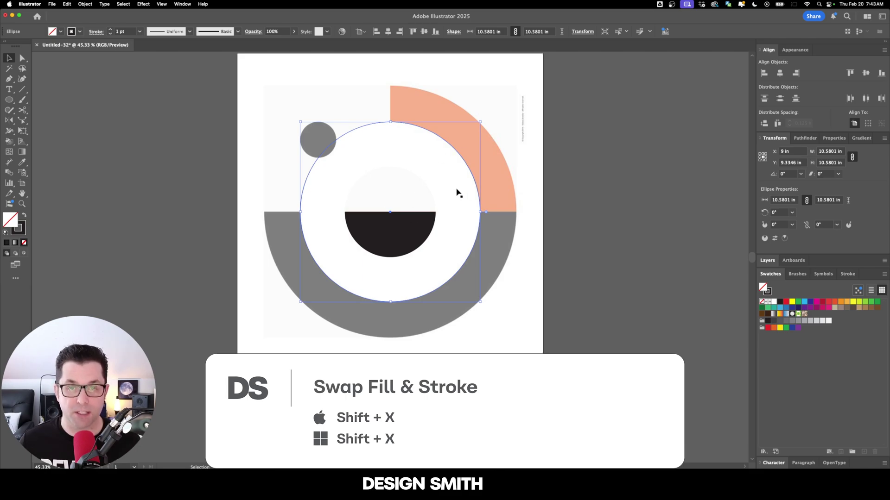
key("a")
key("v")
left_click_drag(481, 122, 518, 86)
left_click(432, 88)
Draw a vertical divider line from the ring's top edge down to its inner edge.
key("p")
left_click(390, 82)
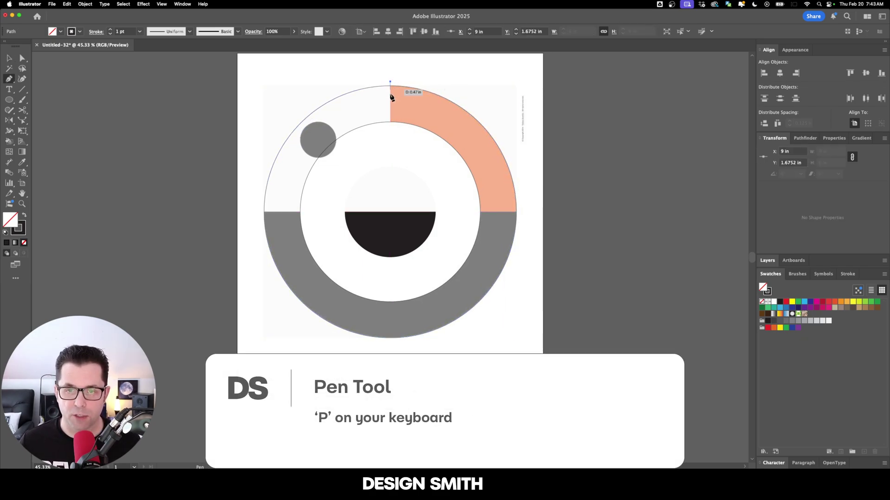
left_click(391, 129)
key("v")
left_click(458, 82)
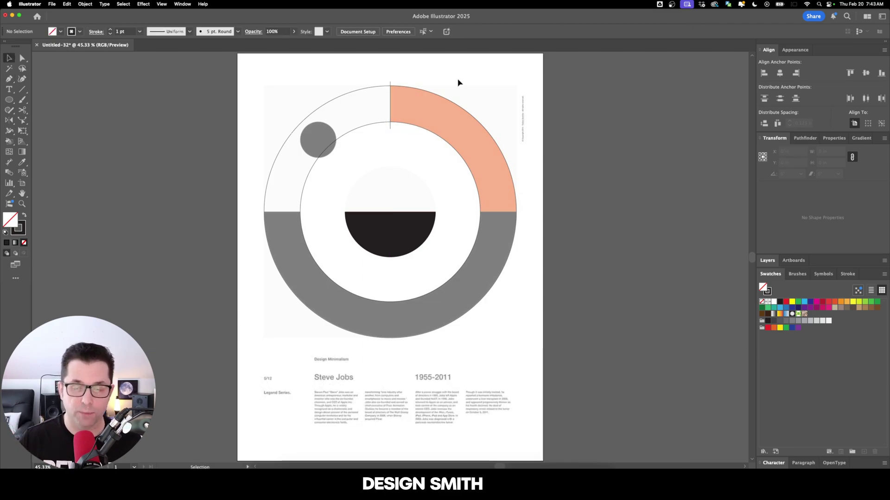
Make copies of the divider line rotated 90° around the circle's centre for all quadrants.
left_click(391, 109)
key("r")
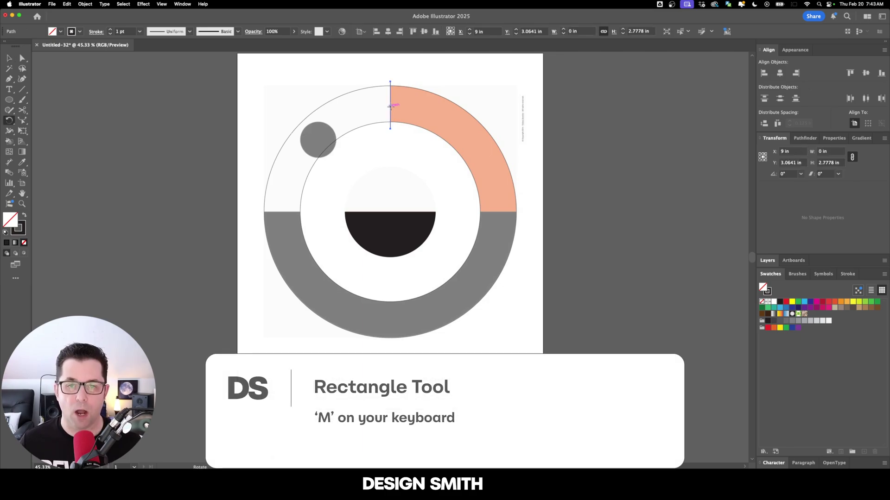
left_click(389, 213, "alt")
left_click_drag(795, 151, 700, 139)
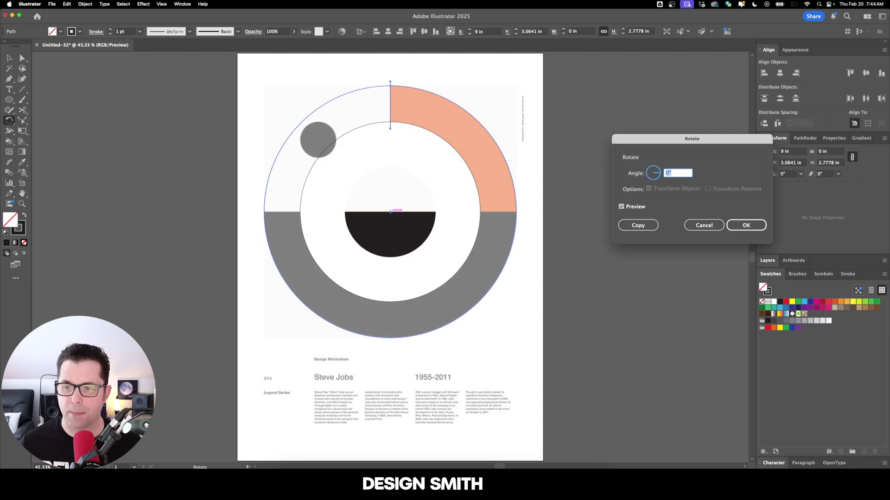
type("90")
key("Tab")
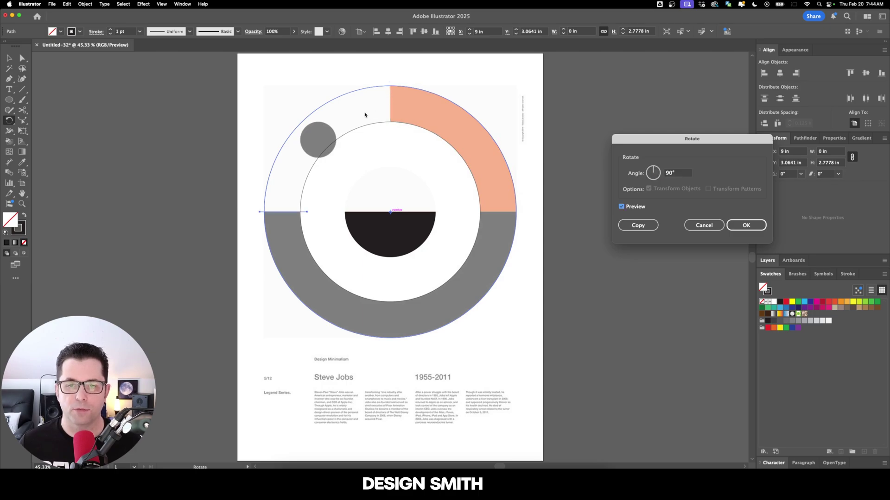
left_click(638, 225)
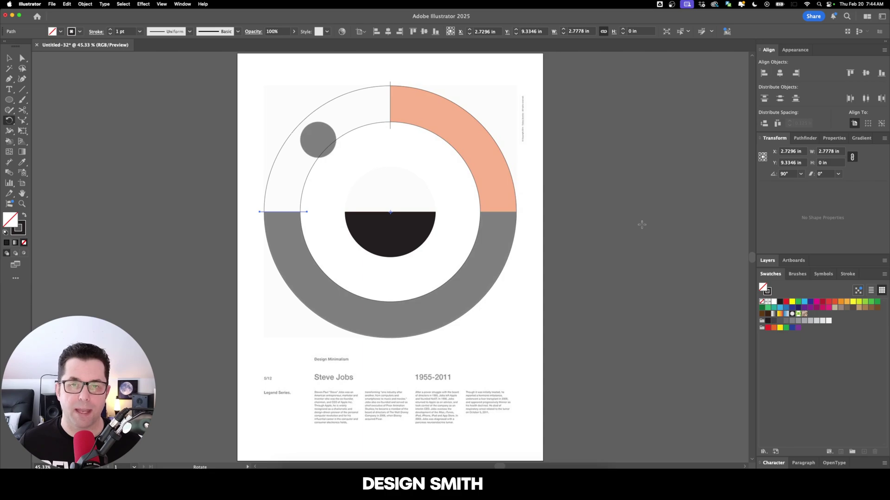
key("super+d")
key("super+d")
Select both ring outline circles.
key("v")
left_click(642, 225)
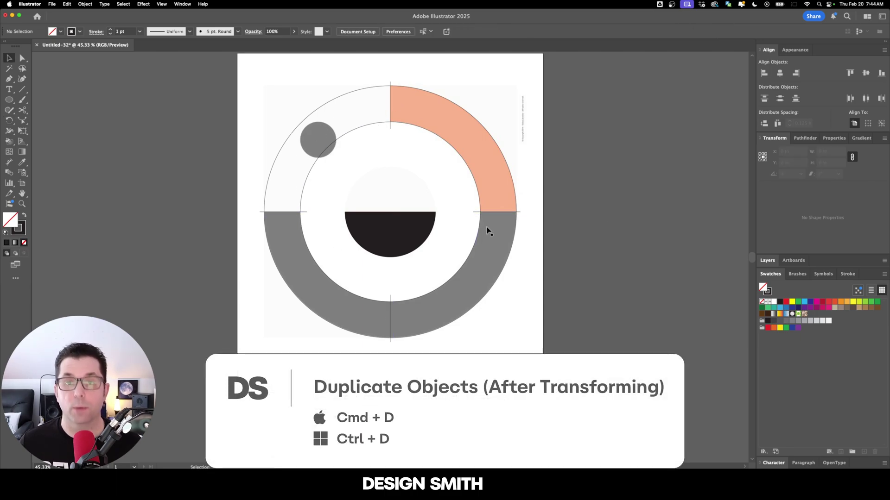
left_click_drag(489, 101, 450, 162)
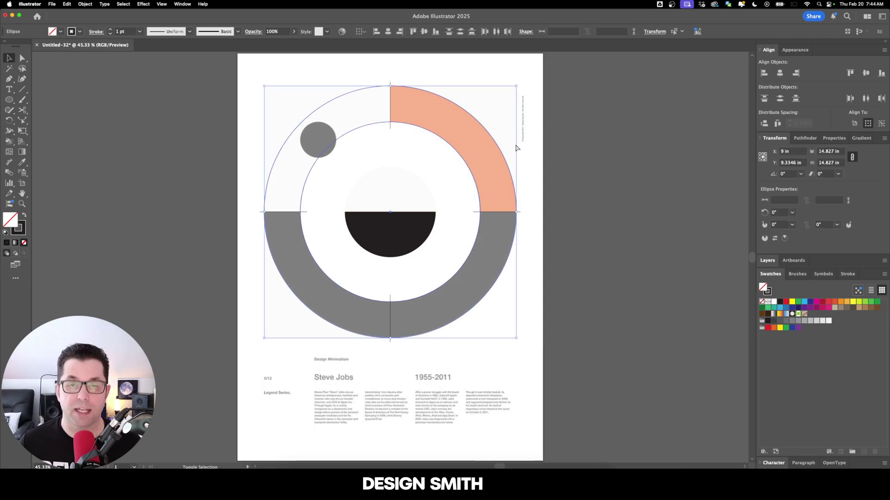
Fill the ring outlines solid black and bring the inner circle to the front.
key("shift+x")
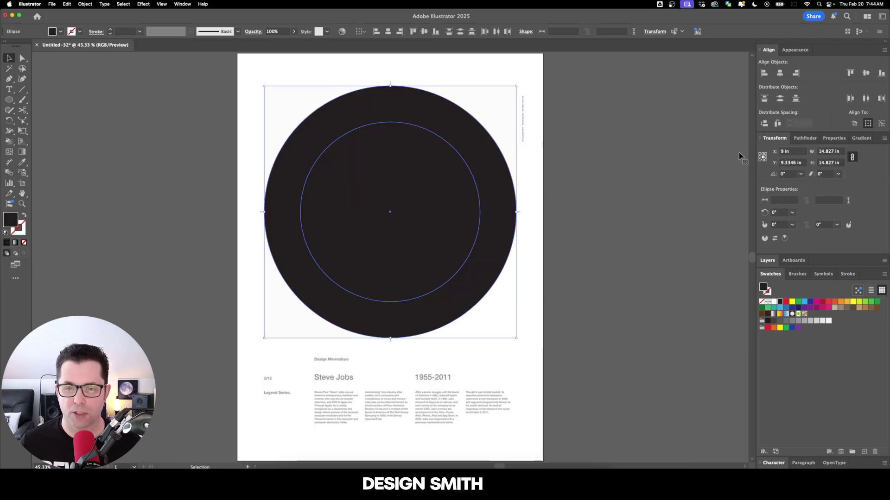
left_click(802, 139)
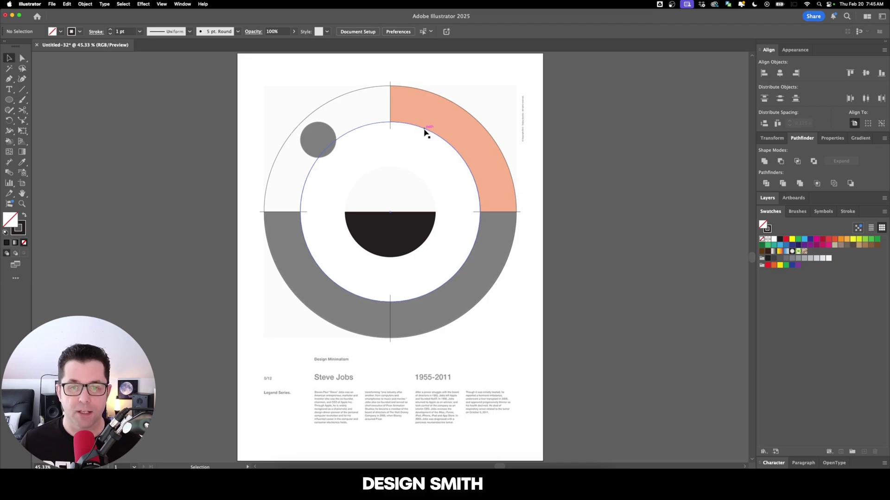
left_click(425, 133)
left_click(85, 3)
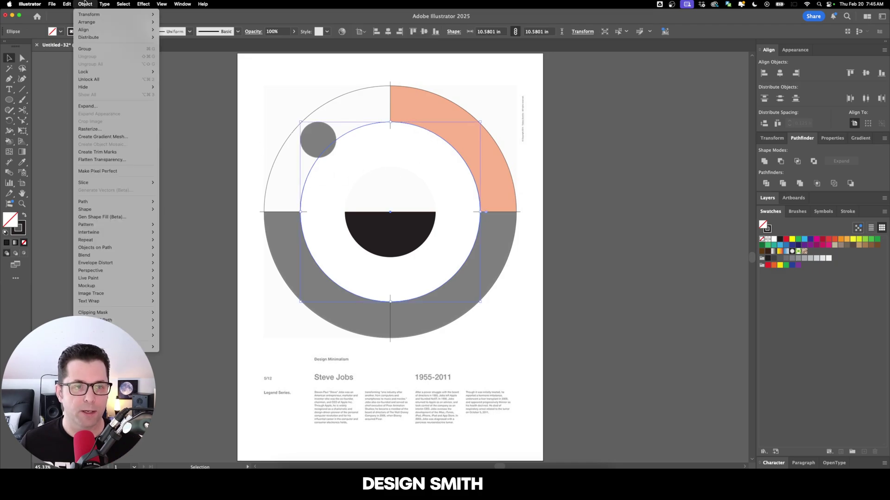
mouse_move(92, 21)
left_click(180, 23)
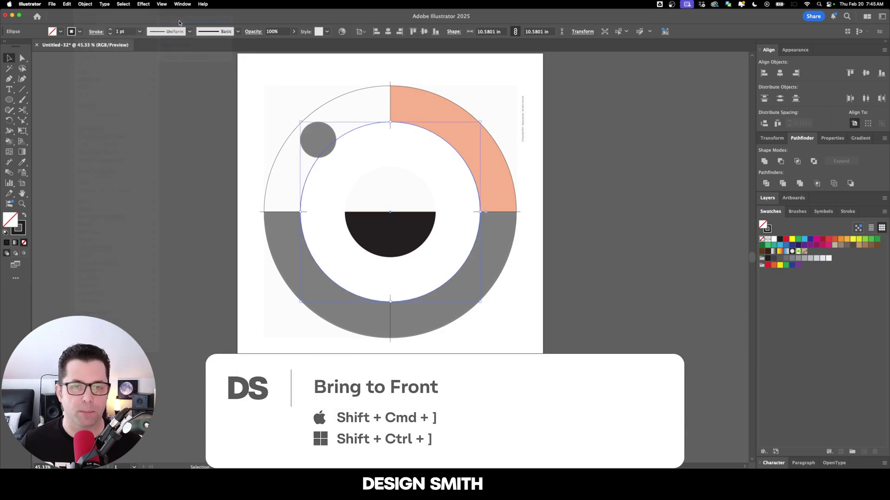
left_click(464, 96)
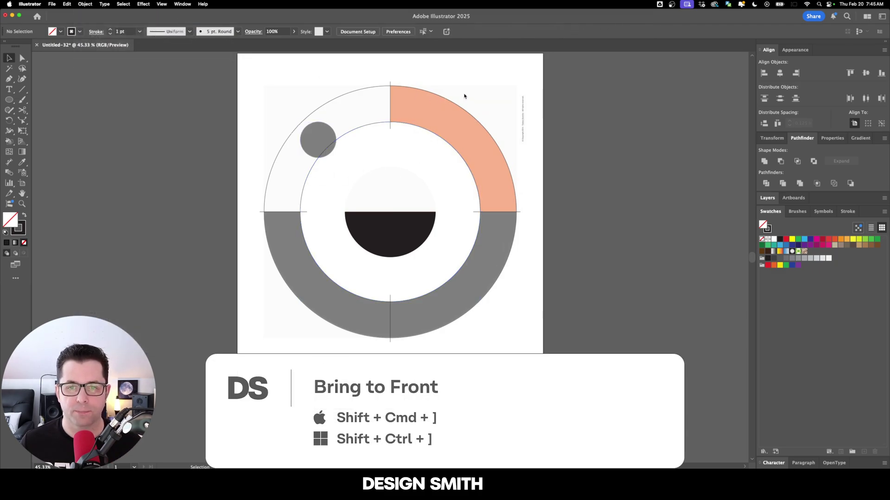
Make the outer circle solid black and subtract the inner circle with Minus Front to form a ring.
left_click(440, 168)
key("shift+x")
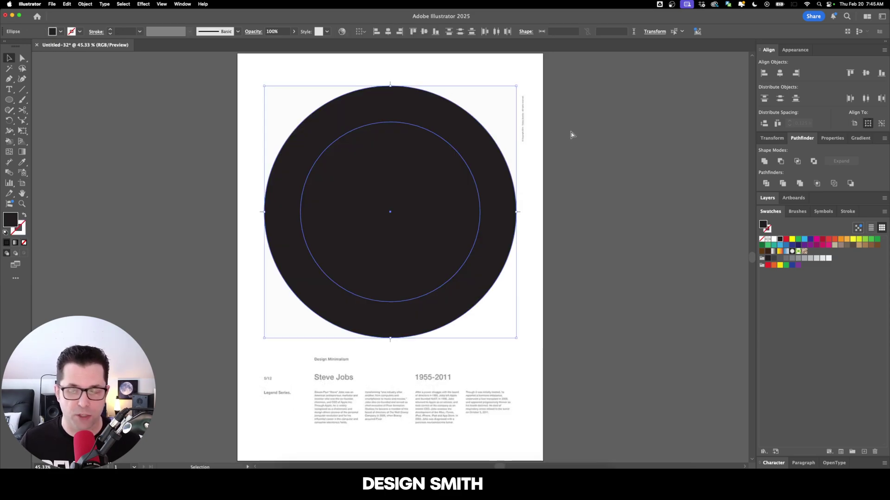
left_click(780, 162)
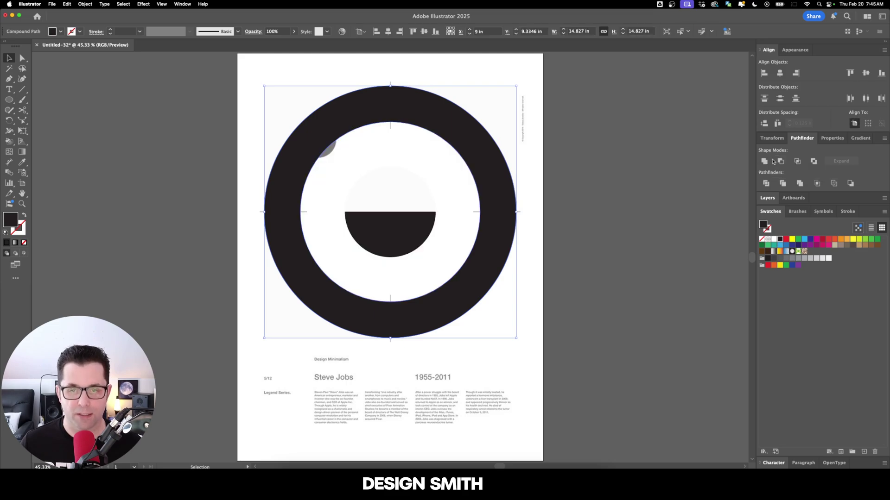
key("super+shift+a")
mouse_move(468, 135)
left_mouse_down()
mouse_move(480, 163)
mouse_move(502, 125)
mouse_move(470, 128)
left_mouse_up()
Divide the ring into four pieces along the guide lines with Pathfinder Divide.
left_click_drag(261, 85, 524, 366)
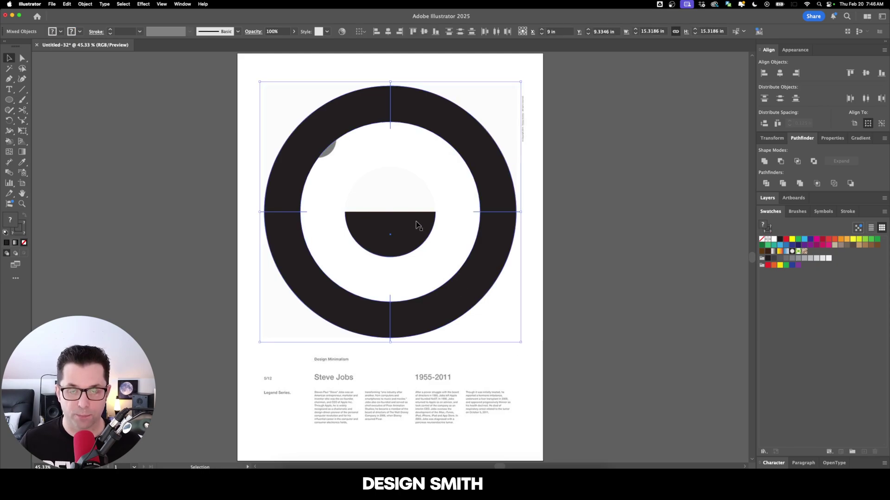
left_click(766, 184)
key("super+shift+a")
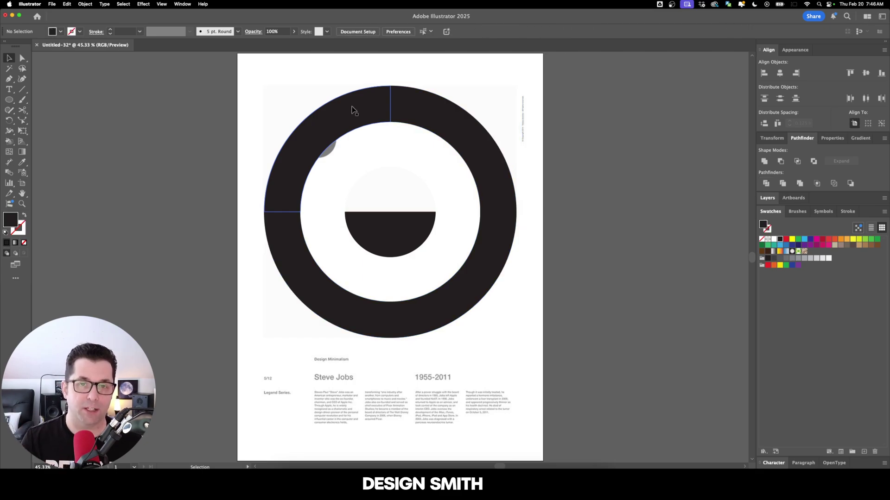
Draw a small black circle over the reference dot, with the ring temporarily moved aside and back.
scroll(351, 110, "right", 2)
left_click(272, 184)
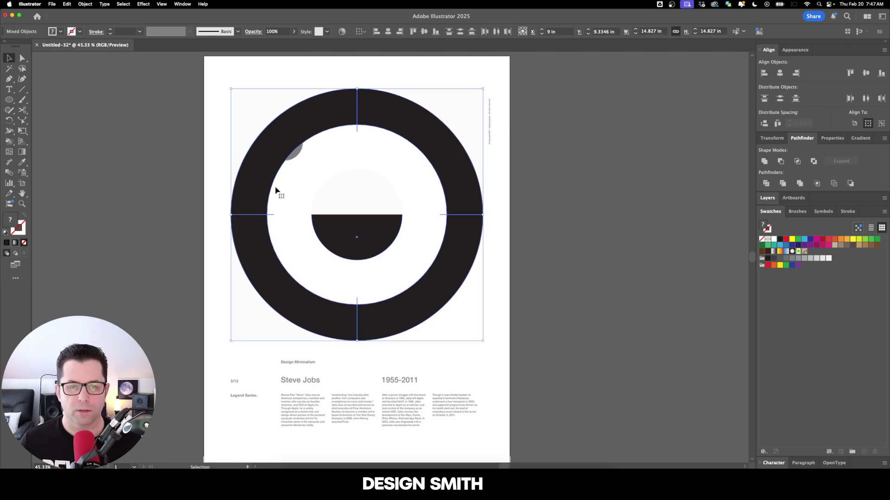
left_click_drag(258, 171, 564, 176)
left_click(173, 123)
left_click(8, 100)
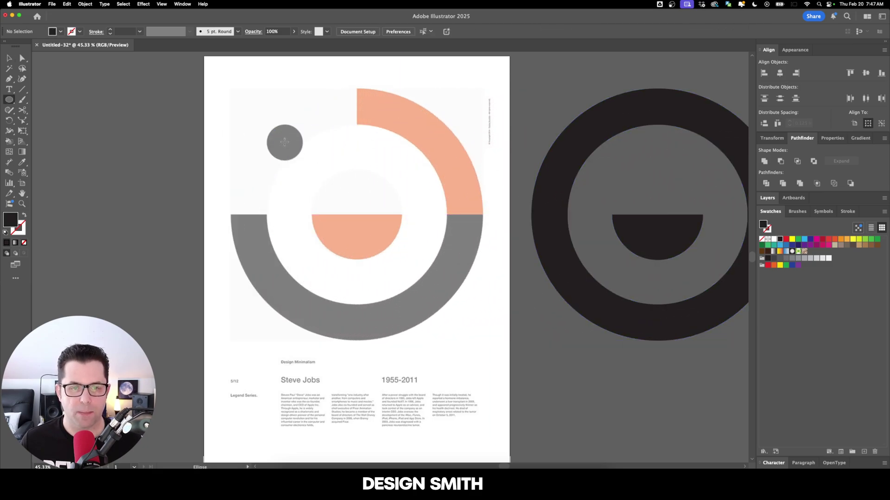
left_click_drag(284, 142, 284, 139)
key("v")
scroll(652, 197, "right", 2)
left_click(663, 127)
left_click_drag(663, 127, 369, 143)
Unlock all objects, move the reference poster beside the artwork, and set it to 100% opacity.
left_click(523, 191)
left_click(84, 4)
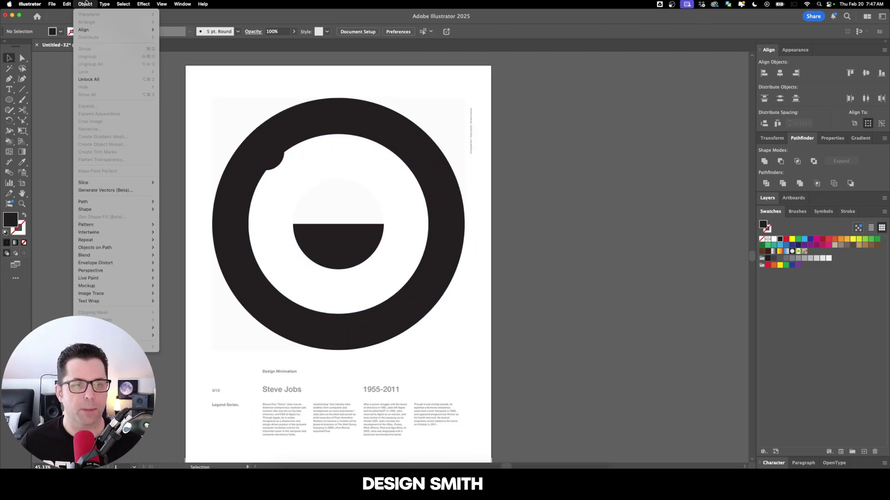
left_click(102, 80)
left_click_drag(214, 98, 521, 100)
scroll(471, 113, "right", 3)
left_click(335, 31)
type("100")
key("Return")
Colour the upper-left ring quadrant with the reference's light grey using the Eyedropper.
left_click(397, 91)
scroll(397, 91, "up", 1)
scroll(397, 92, "right", 1)
key("a")
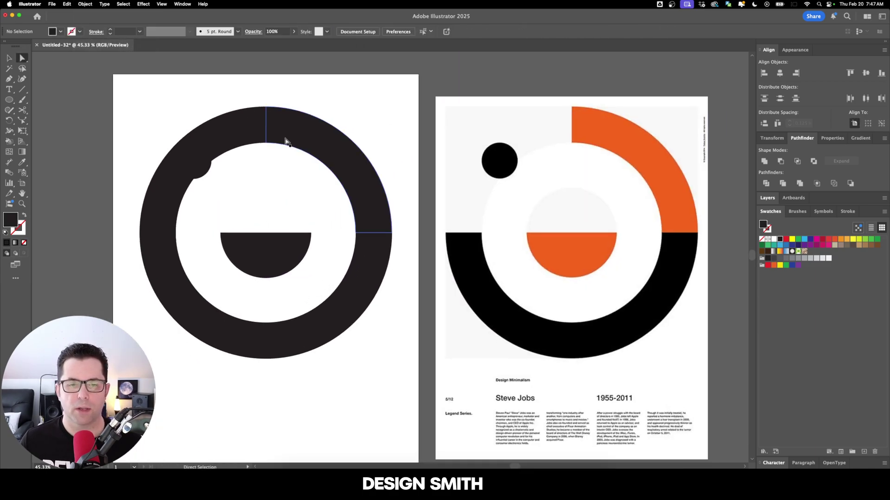
left_click(222, 135)
key("i")
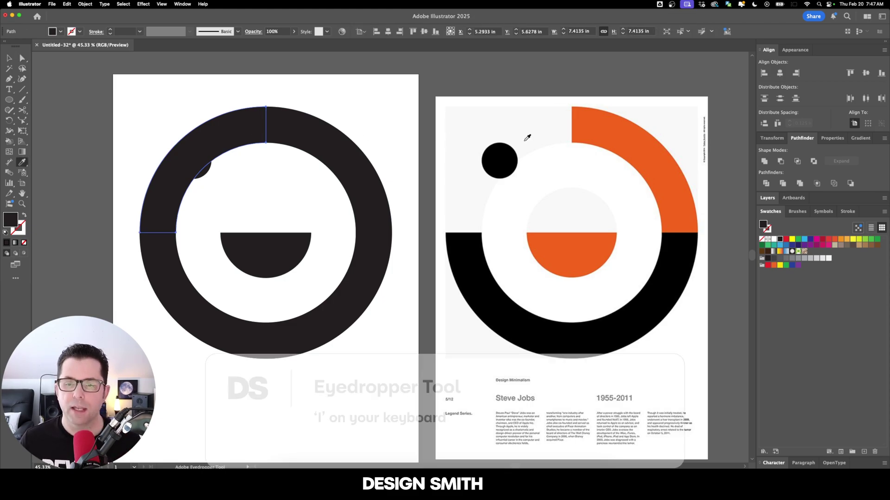
left_click(559, 124)
key("super+shift+a")
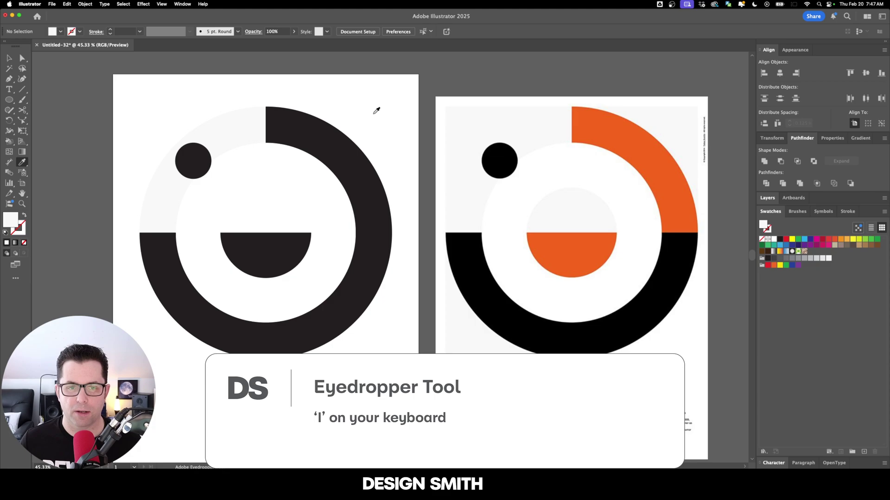
Colour the upper-right ring quadrant and the half-circle with the reference orange.
key("a")
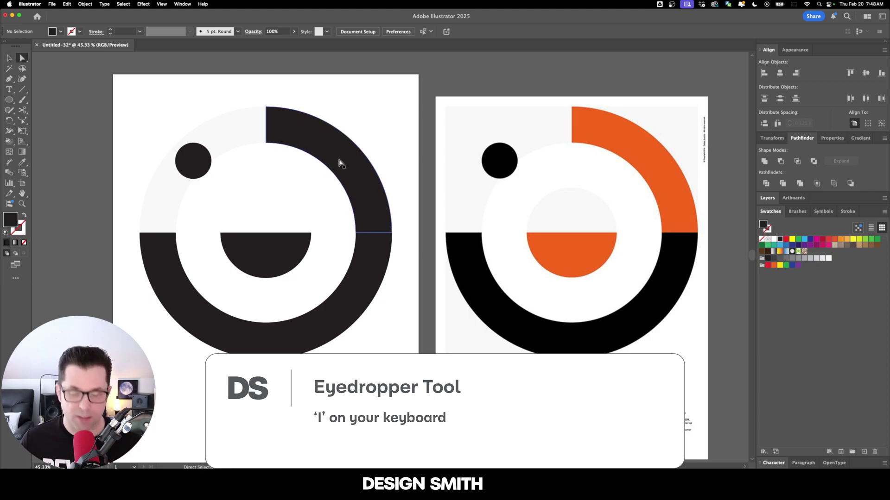
left_click(341, 163)
left_click(272, 266, "shift")
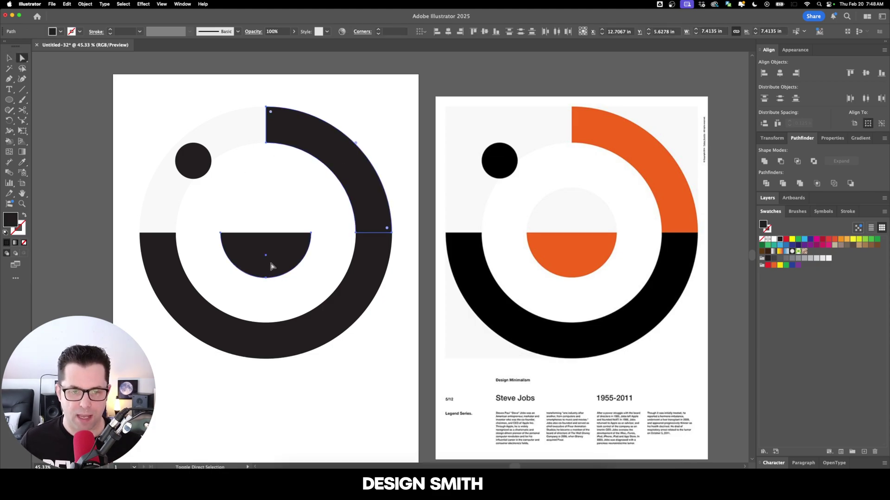
key("i")
left_click(573, 235)
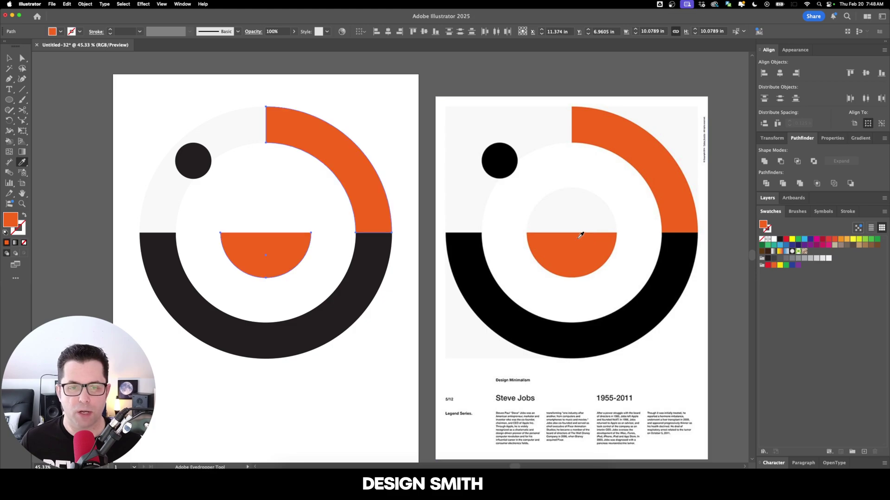
Place a copy of the half-circle above it, rotate it 180°, and colour it light grey.
key("v")
left_click(287, 244)
scroll(287, 244, "up", 1)
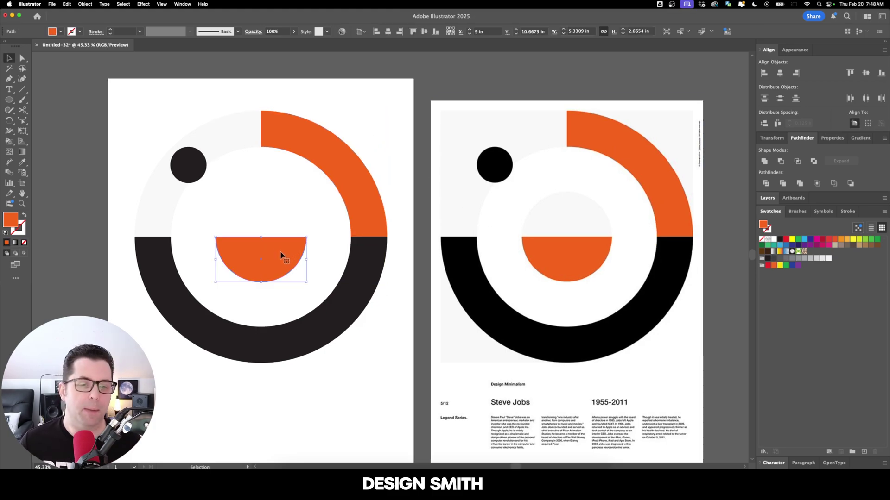
left_click_drag(280, 260, 283, 214)
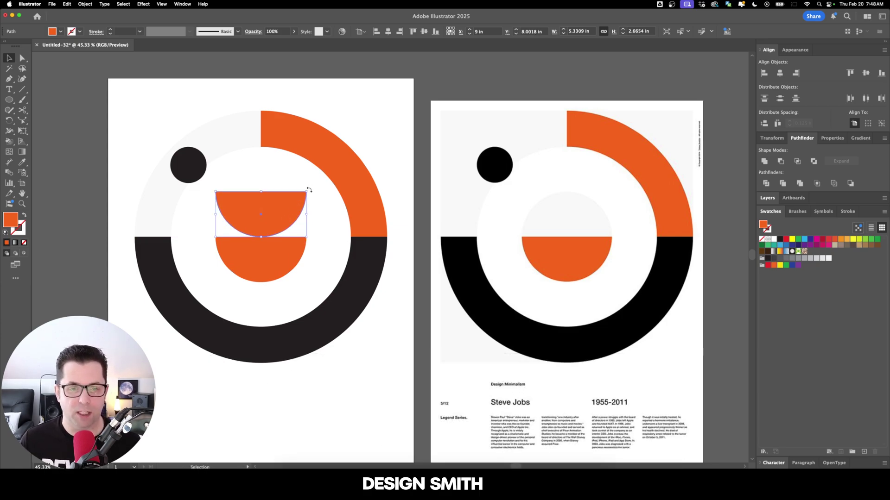
scroll(309, 190, "left", 3)
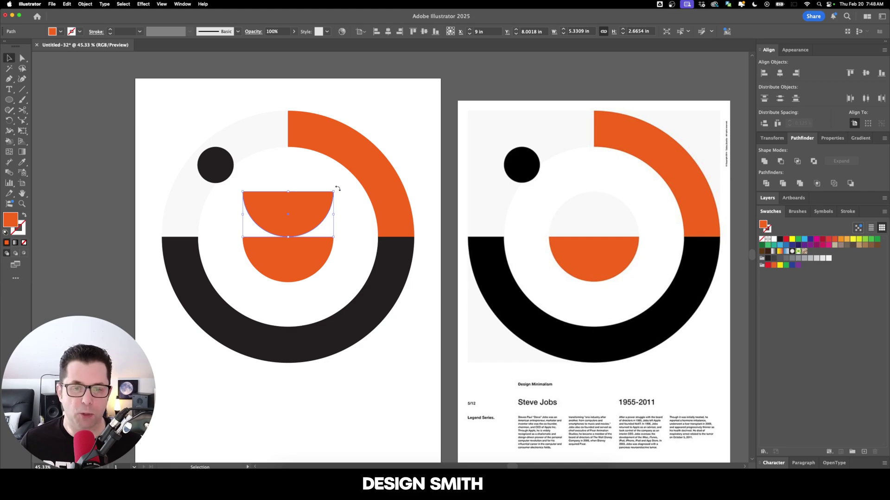
left_click_drag(338, 188, 254, 238)
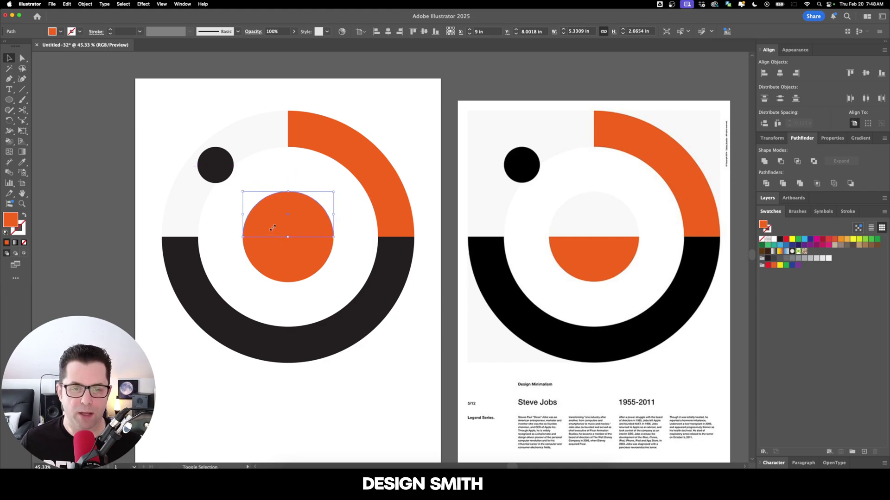
key("i")
left_click(276, 118)
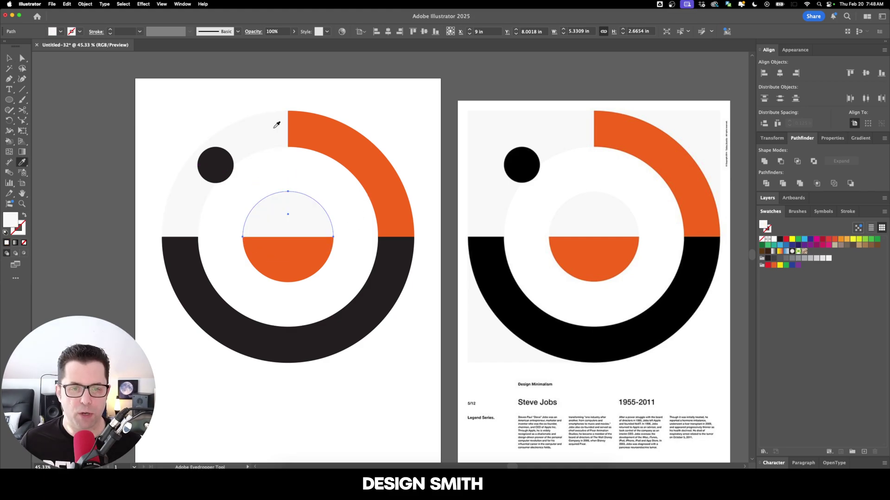
left_click(379, 127)
left_click_drag(431, 147, 440, 126)
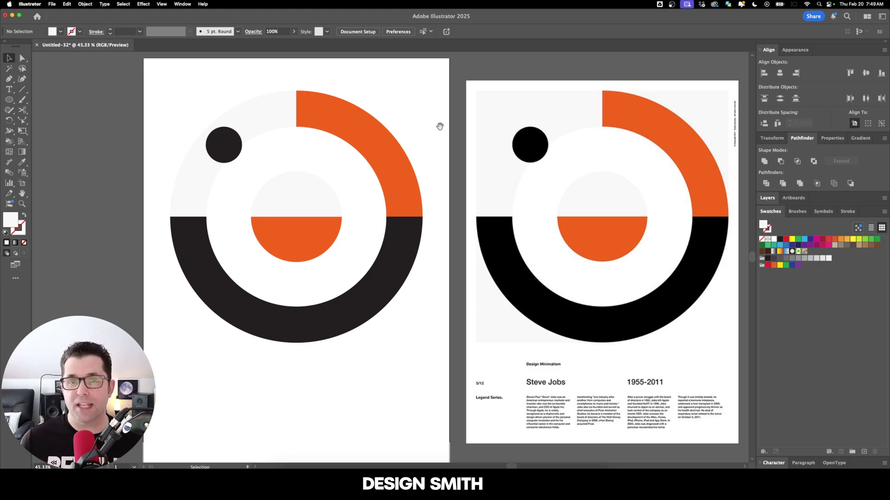